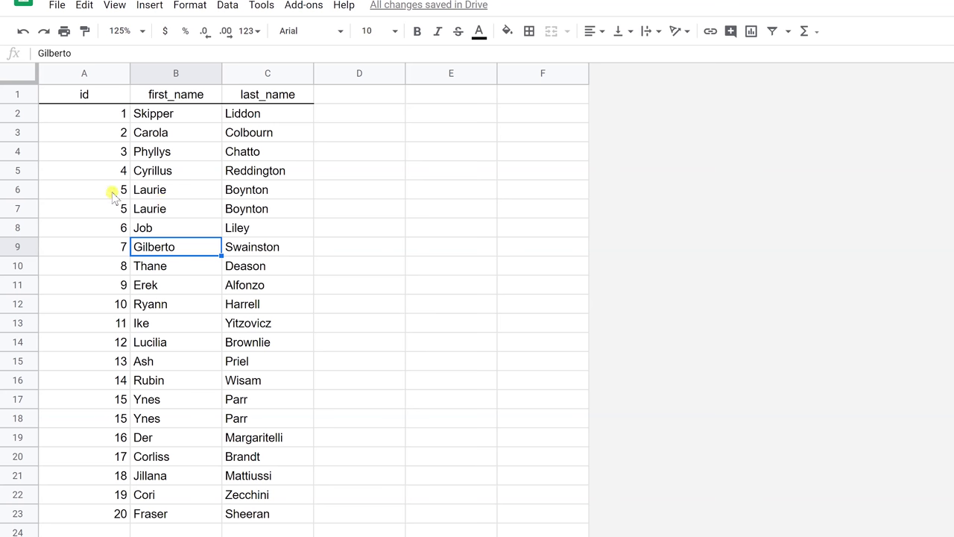
Step: Select the repeated rows 6–7 and 17–18, then select the name table A2:C23
left_click_drag(116, 195, 272, 212)
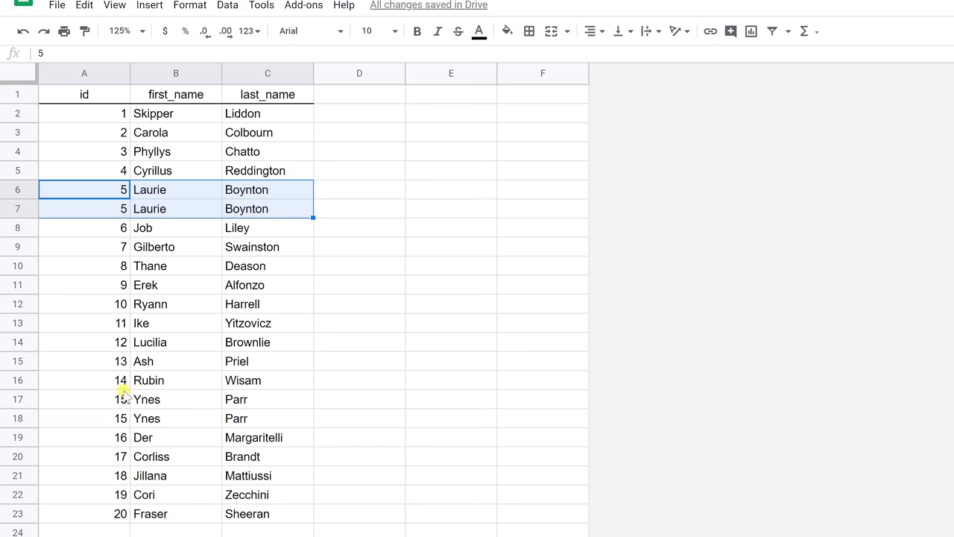
left_click_drag(116, 401, 250, 420)
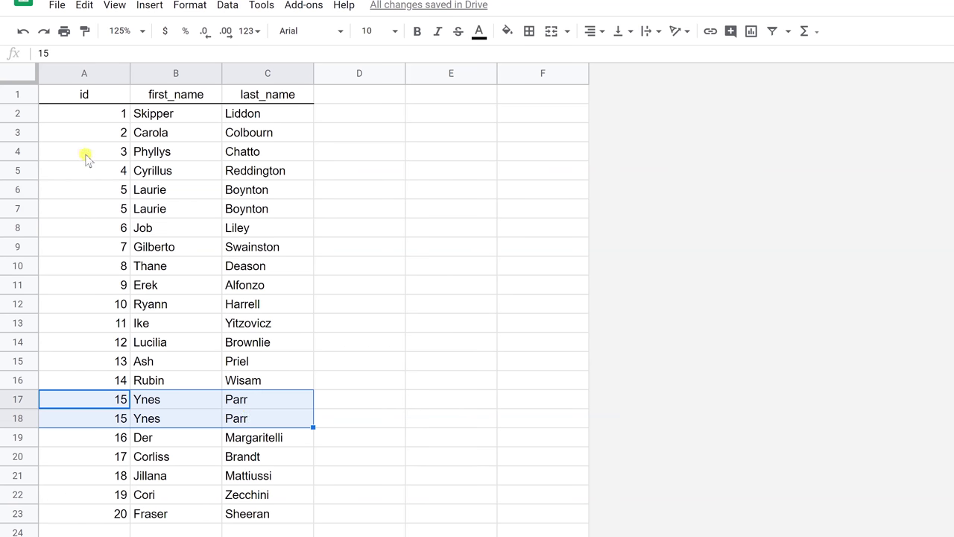
left_click(94, 118)
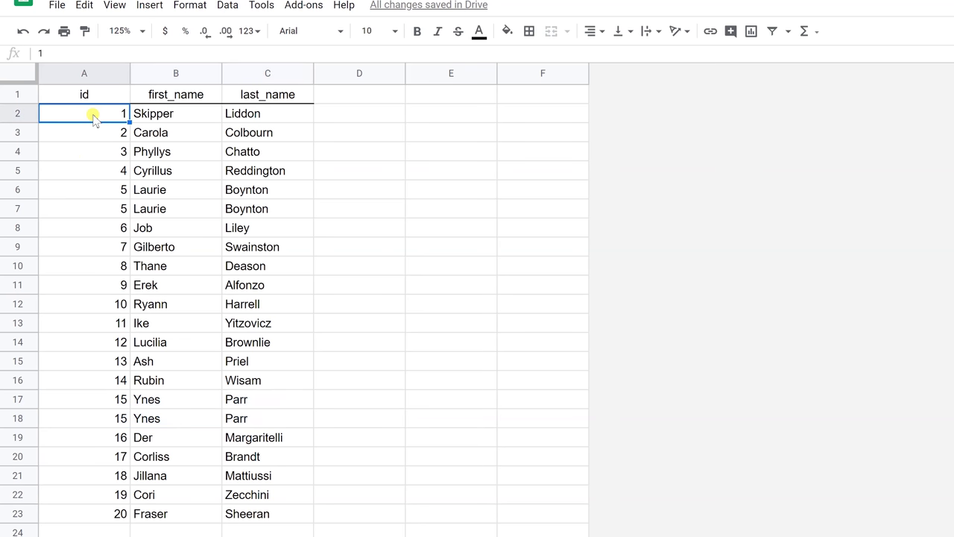
left_click_drag(94, 117, 285, 507)
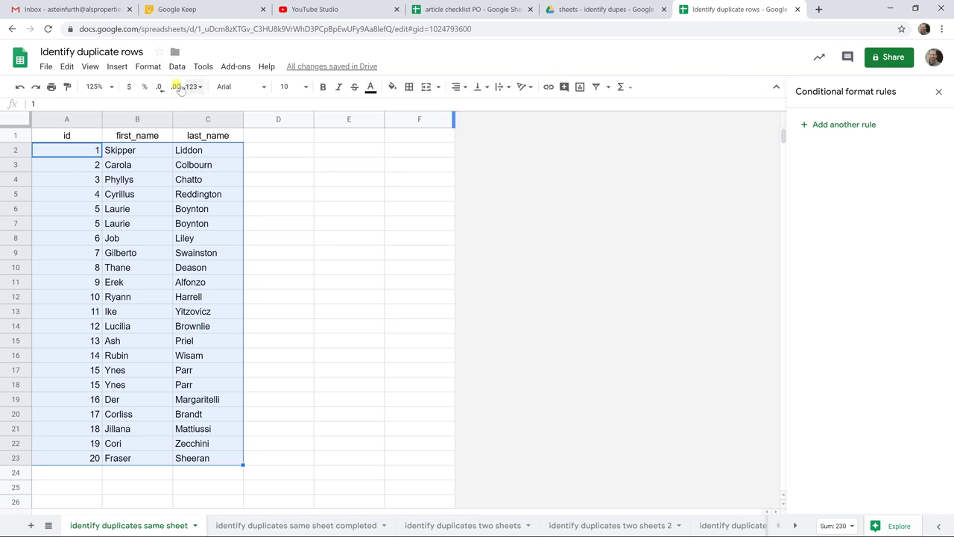
Step: Add a new conditional formatting rule for A2:C23 and open its condition list
left_click(149, 68)
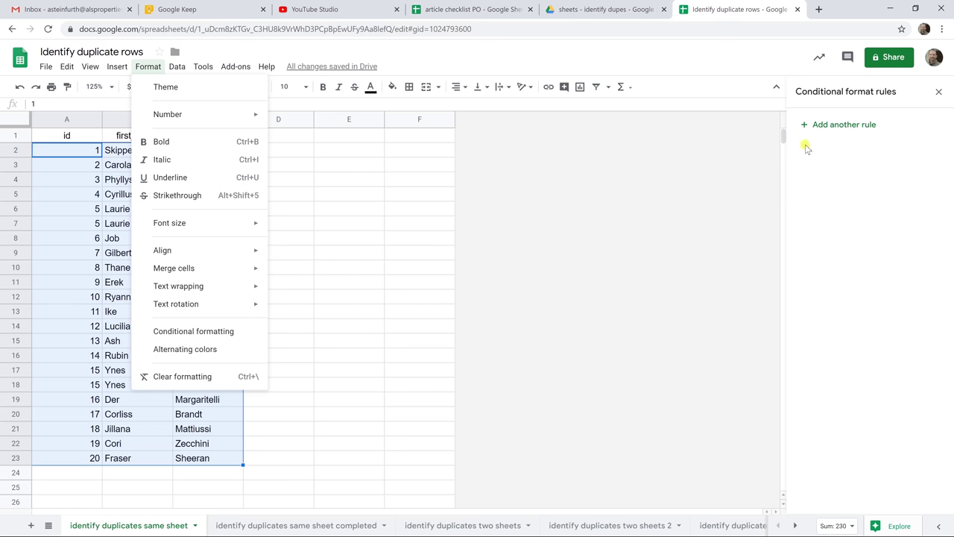
left_click(823, 125)
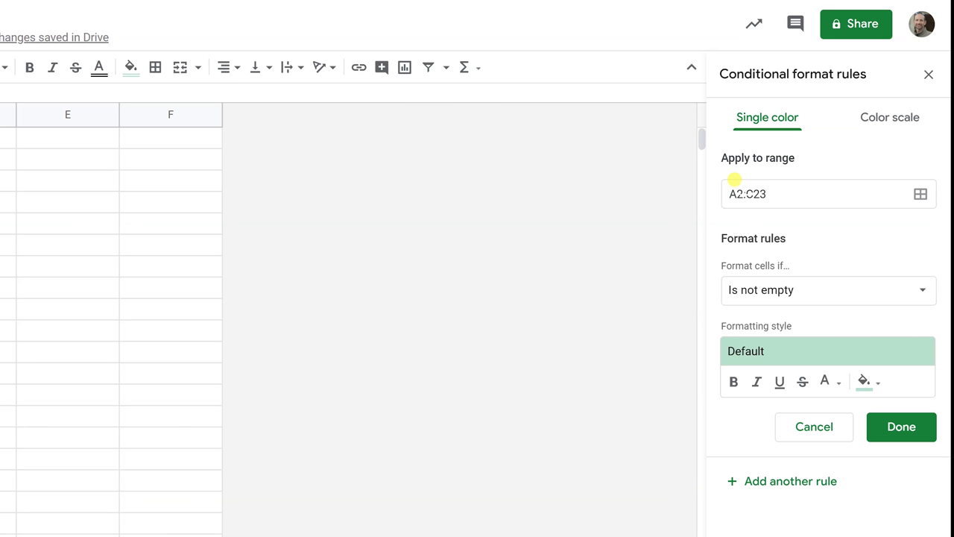
left_click(789, 298)
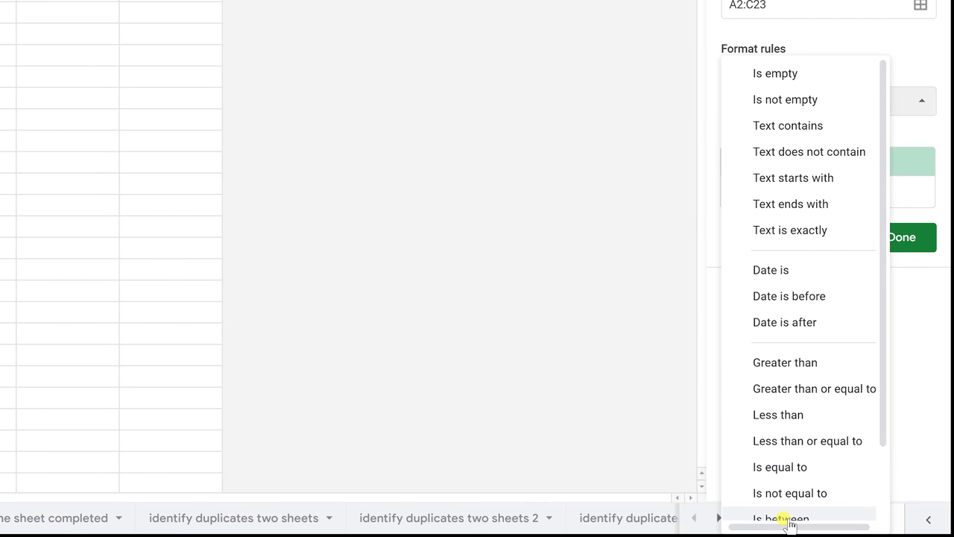
Step: Set the condition to 'Custom formula is' and paste the COUNTIFS duplicate-check formula
scroll(888, 513, "down", 1)
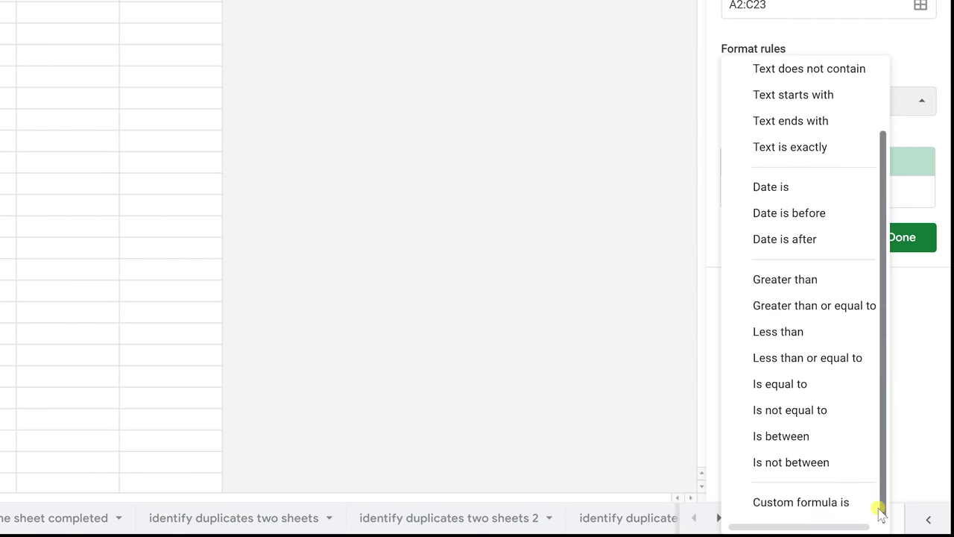
left_click(812, 510)
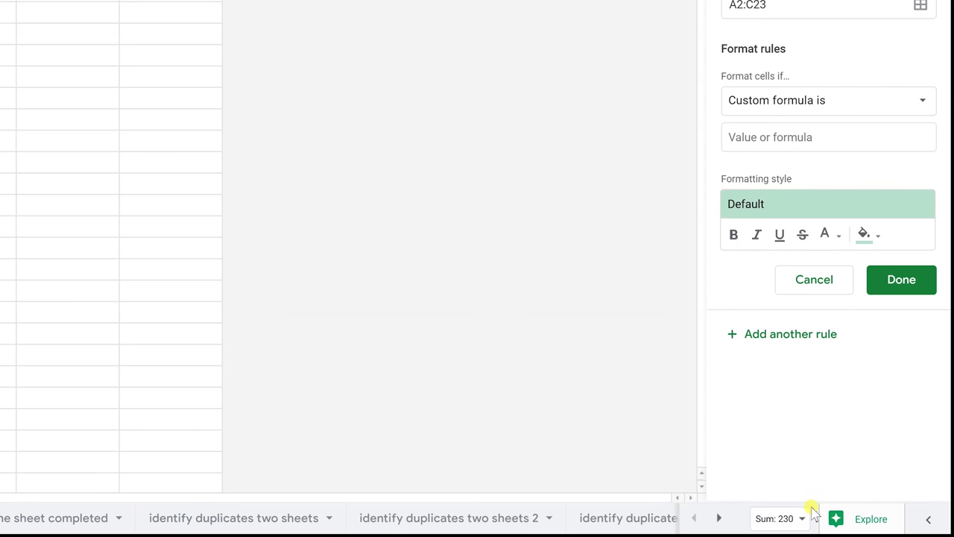
left_click(802, 130)
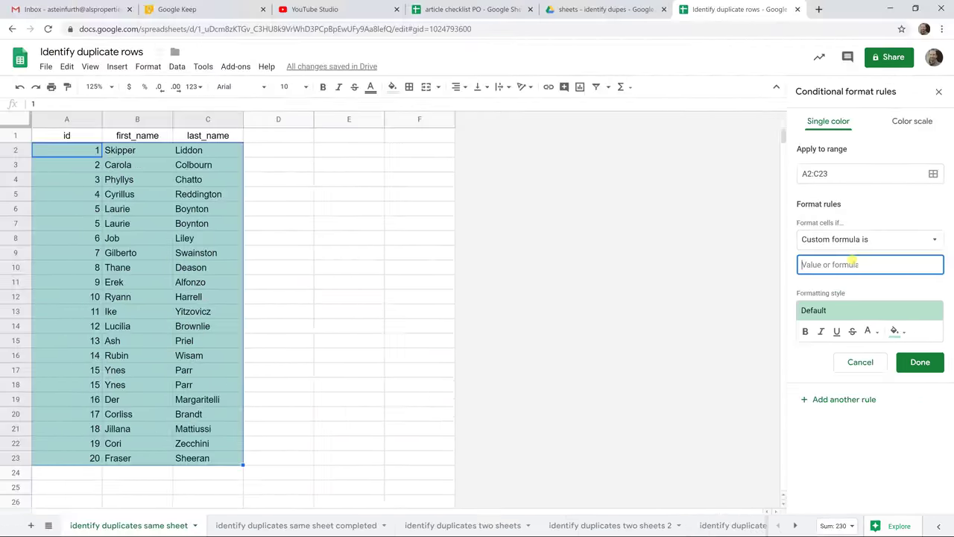
type("=COUNTIFS($A2:$A,$A2,$B2:$B,$B2,$C2:$C,$C2)>1")
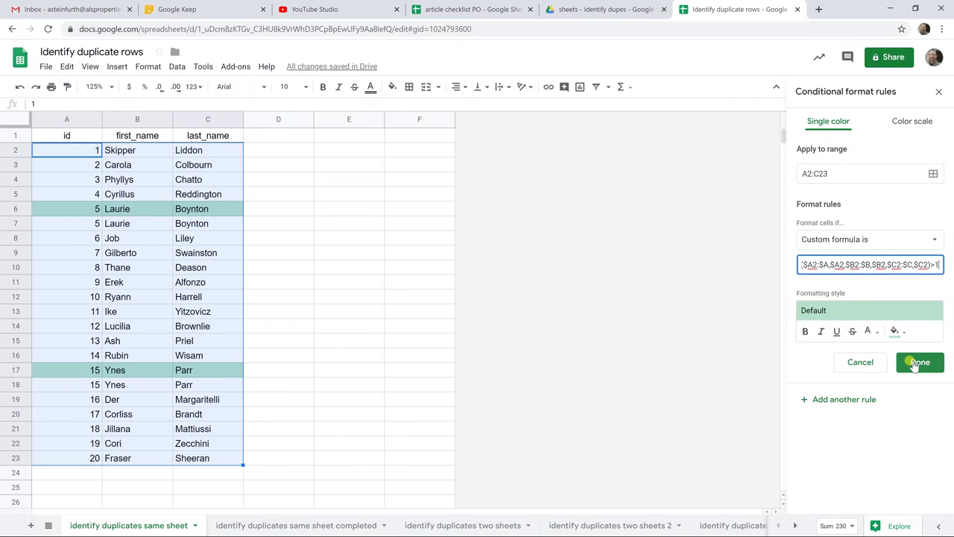
Step: Save the COUNTIFS duplicate-highlighting rule for A2:C23
left_click(918, 362)
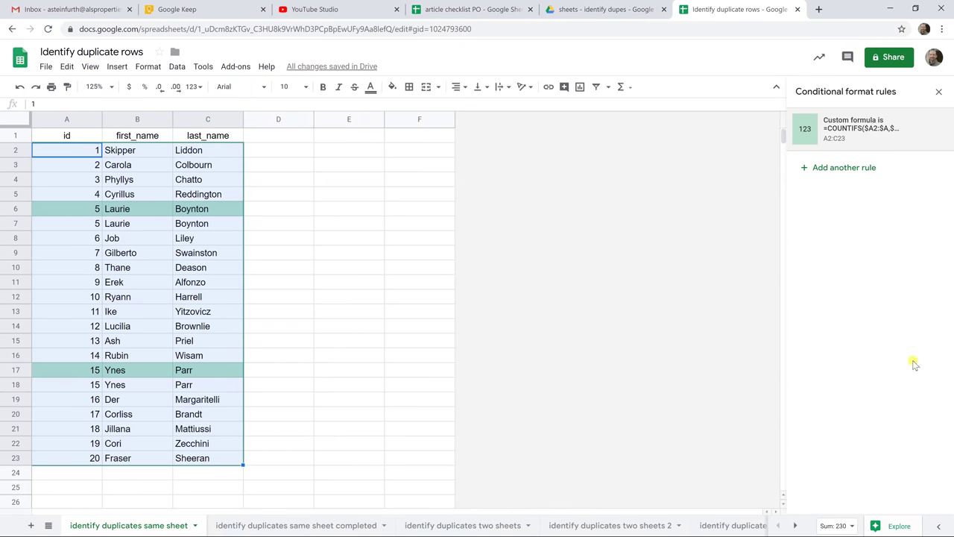
Step: Enter the header 'duplicate?' in cell D1
left_click(266, 140)
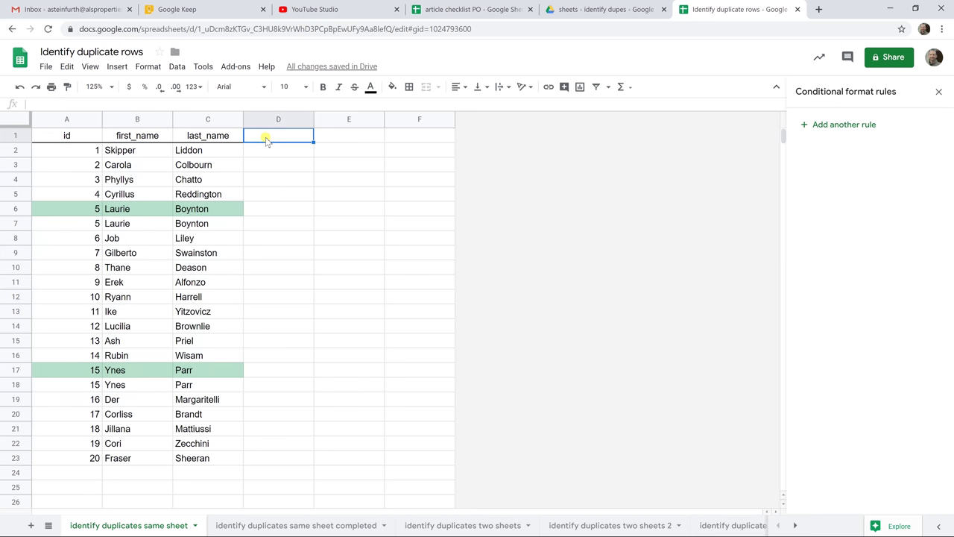
type("duplicate?")
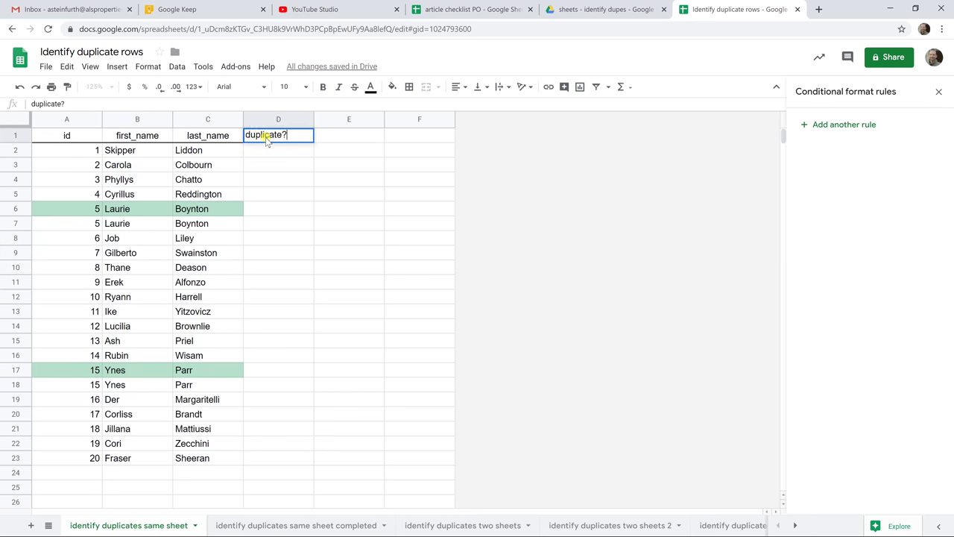
key("Return")
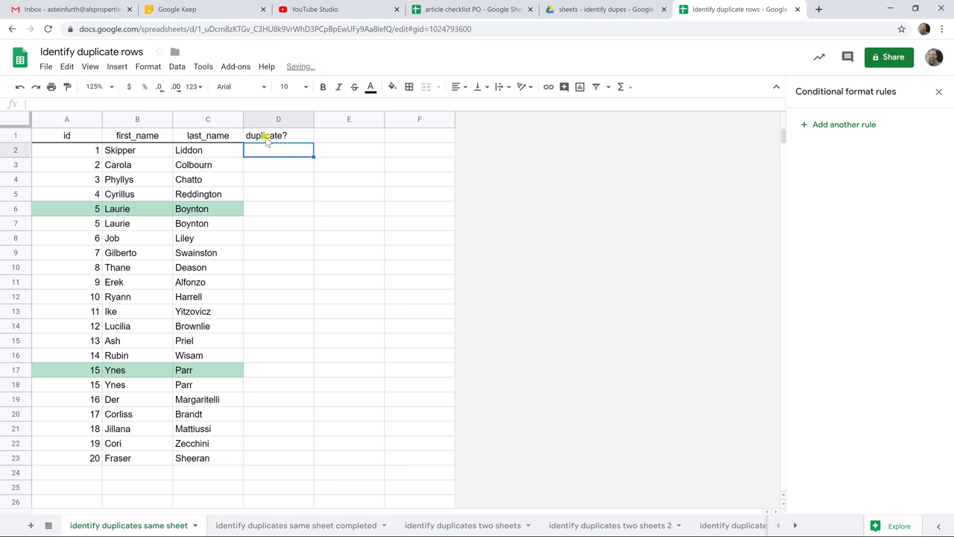
Step: Paint the last_name header's formatting from C1 onto the new D1 header
left_click(268, 138)
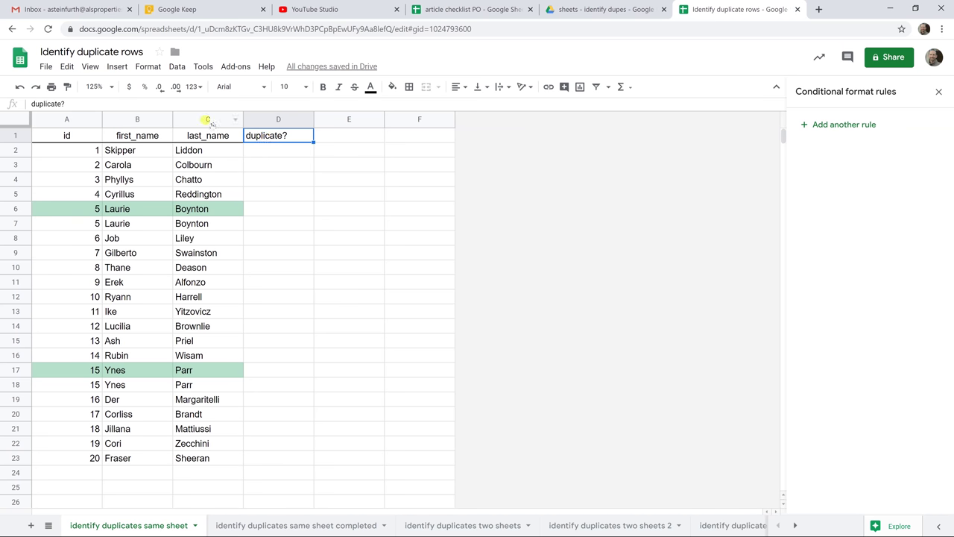
left_click(209, 135)
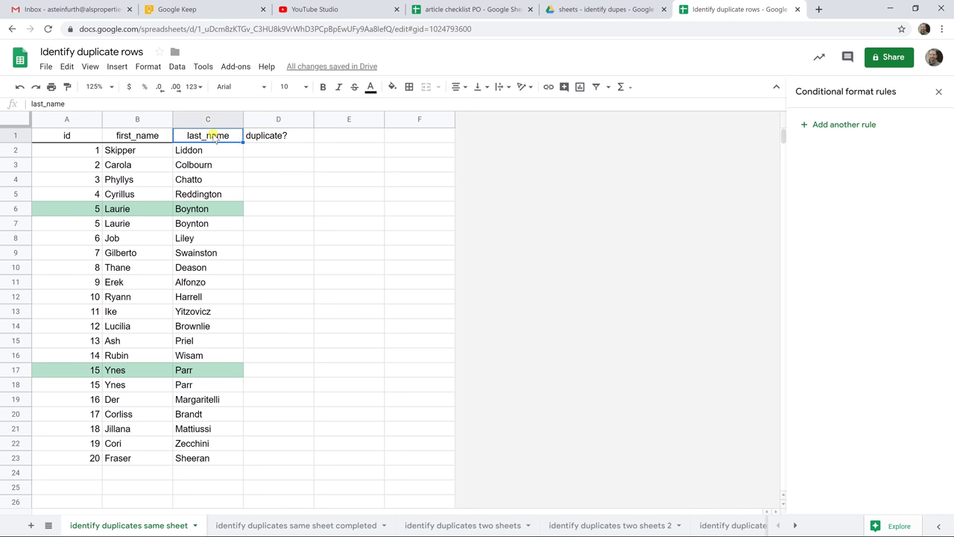
left_click(67, 87)
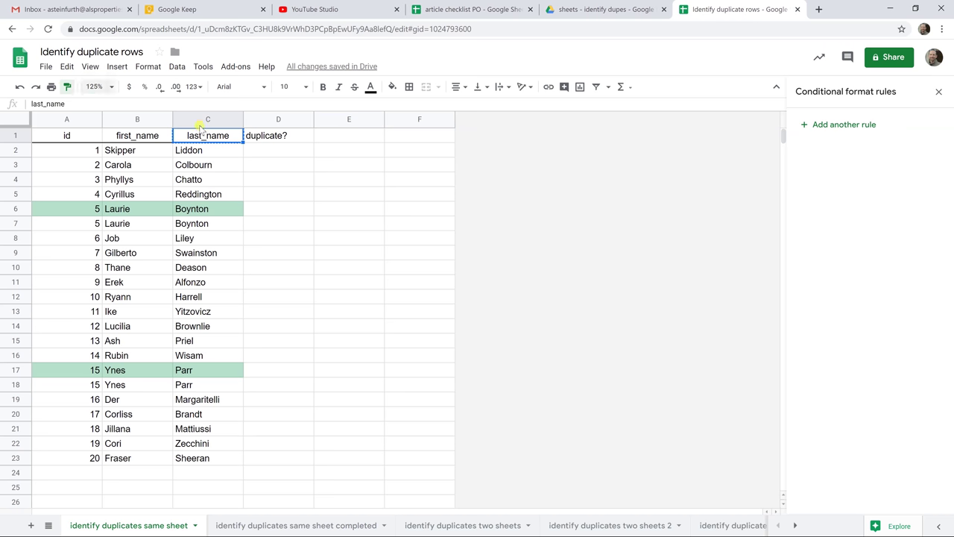
left_click(275, 138)
left_click(277, 153)
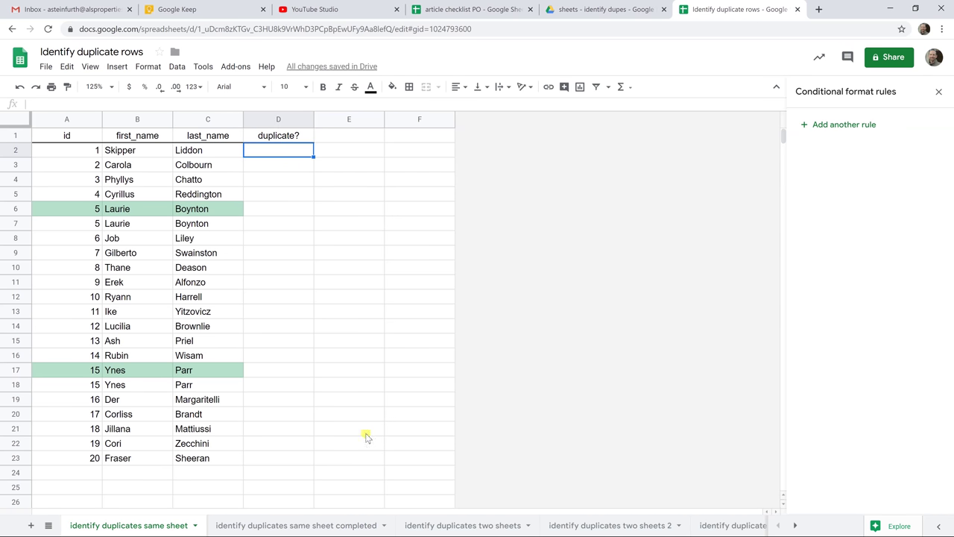
Step: Copy the IF/COUNTIFS duplicate-flag formula from the completed sheet's D2 into the working sheet
left_click(340, 526)
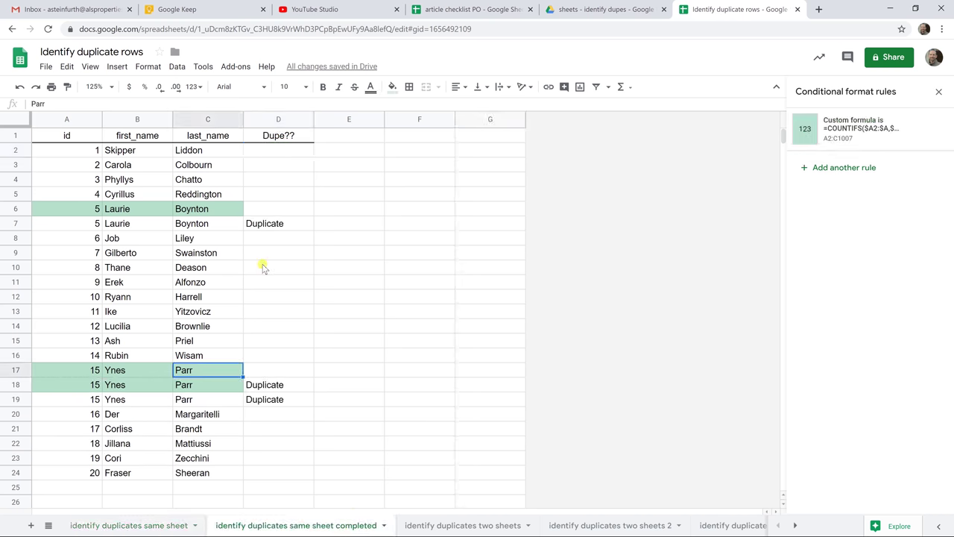
left_click(278, 149)
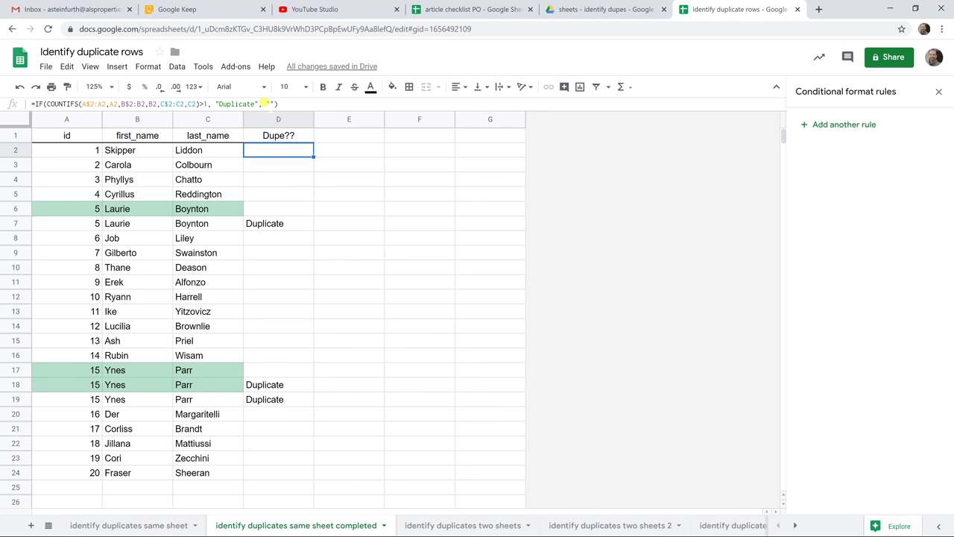
left_click(265, 103)
key("ctrl+a")
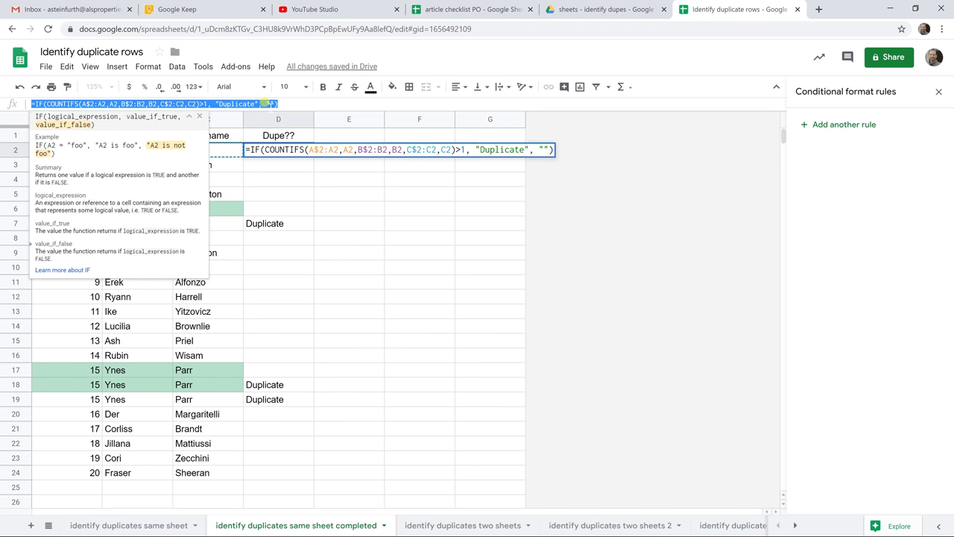
key("Escape")
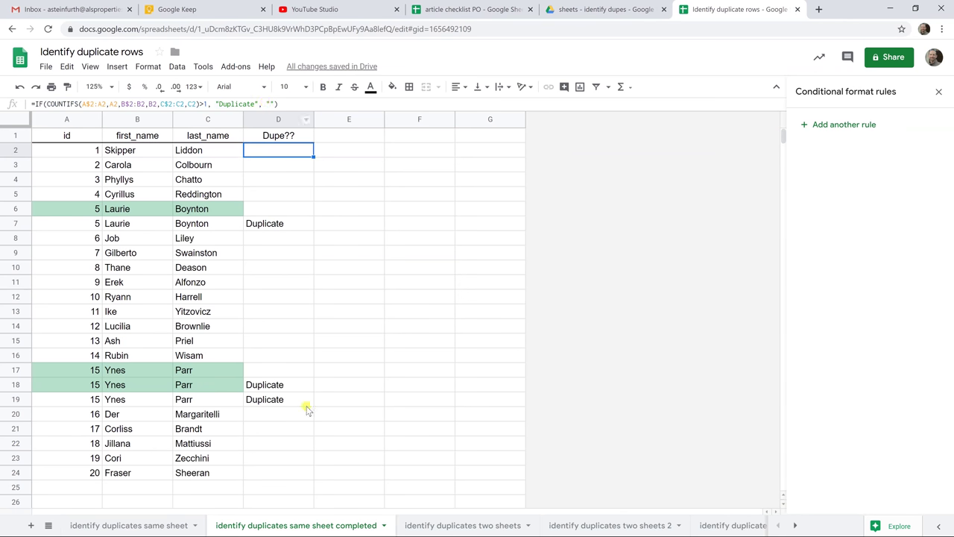
left_click(156, 525)
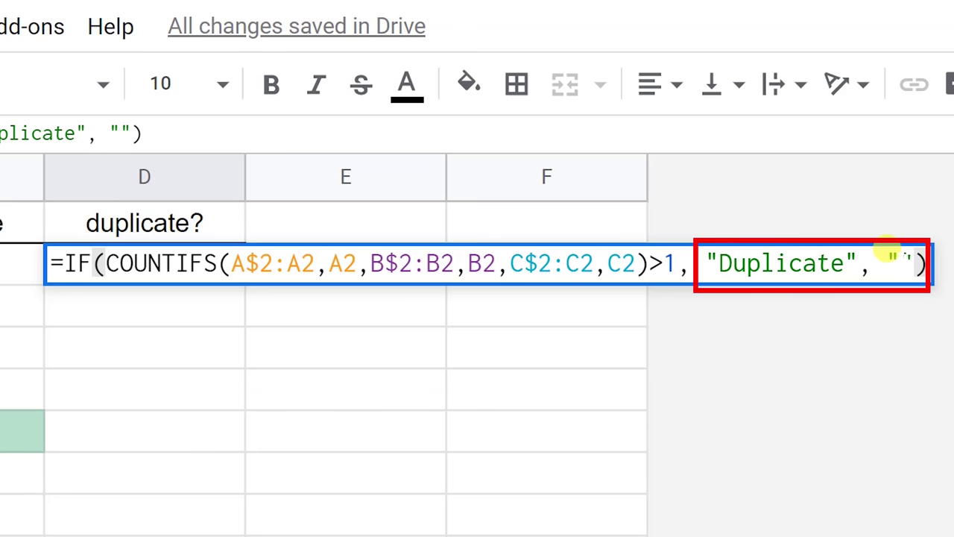
Step: Commit D2's formula and fill it down to D23, flagging rows 7 and 18
key("Return")
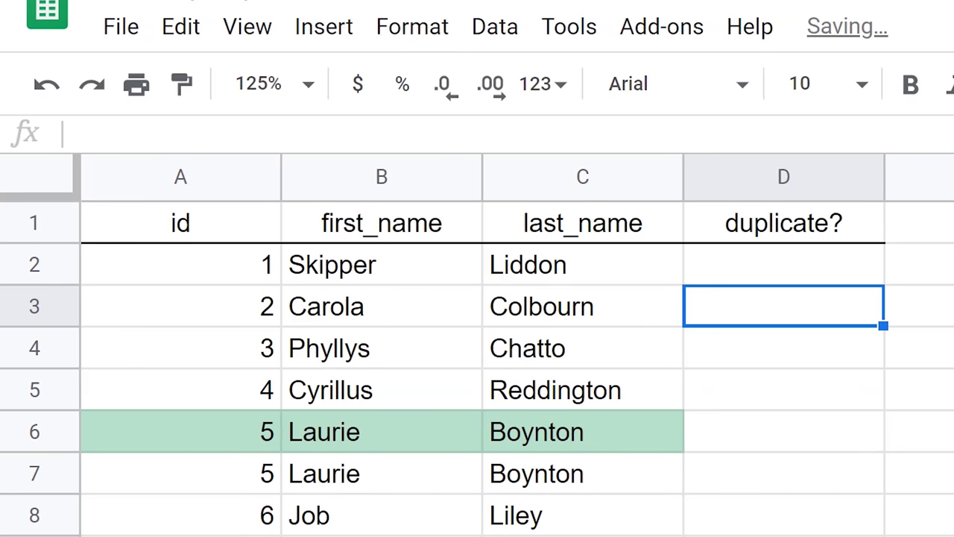
left_click(861, 267)
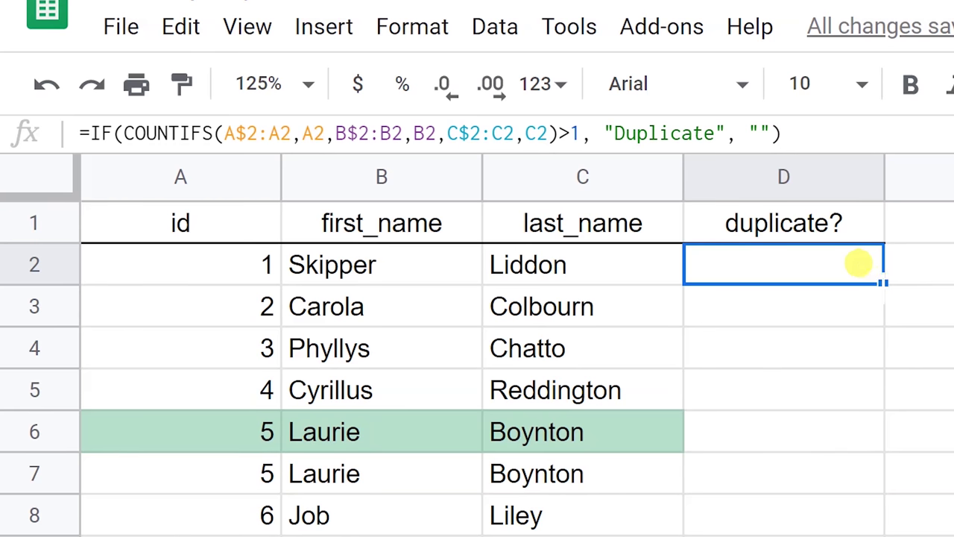
left_click_drag(859, 262, 870, 414)
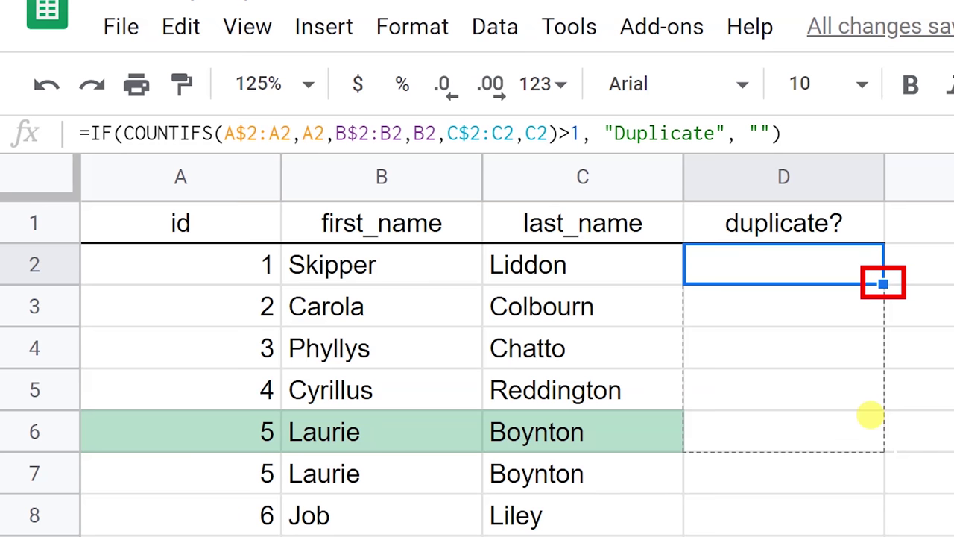
mouse_move(871, 415)
left_mouse_down()
mouse_move(872, 531)
mouse_move(859, 536)
left_mouse_up()
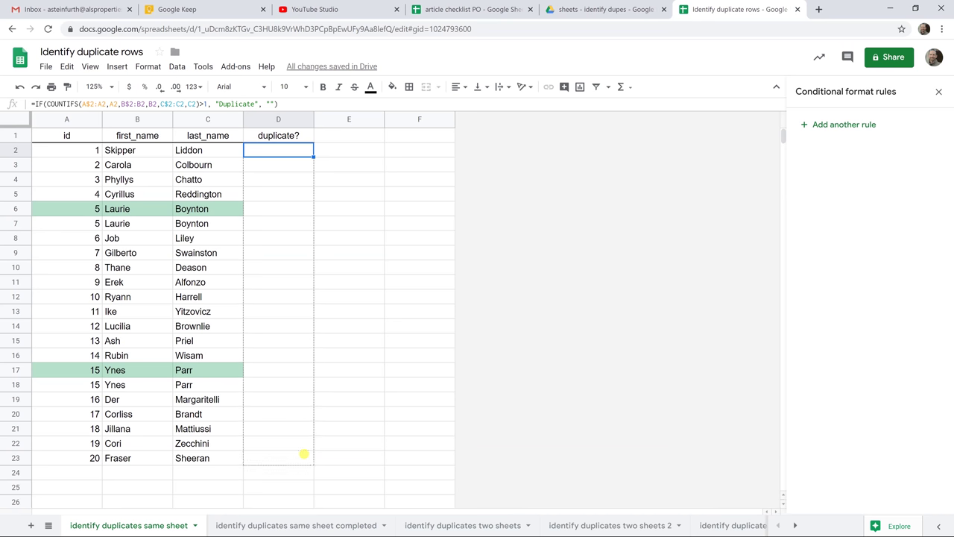
left_click_drag(304, 453, 313, 462)
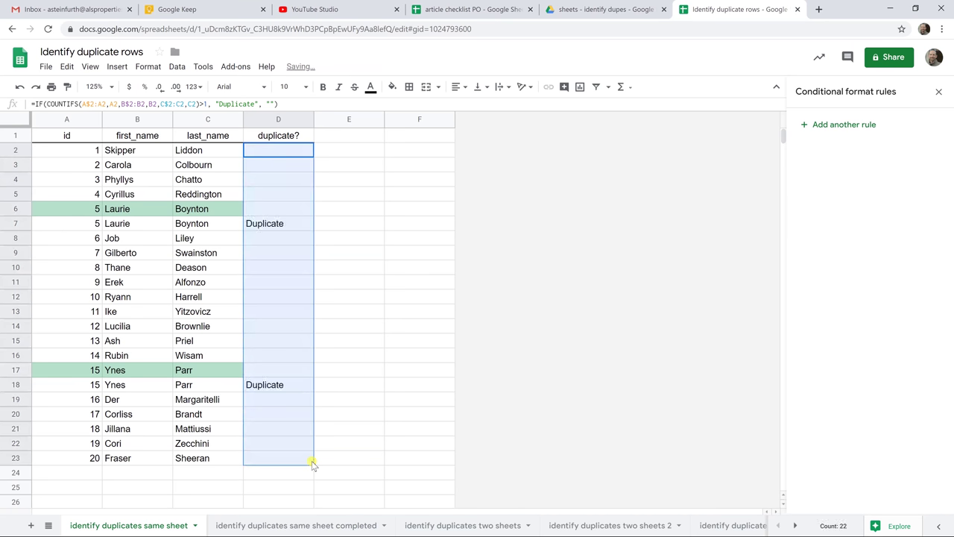
left_click(307, 228)
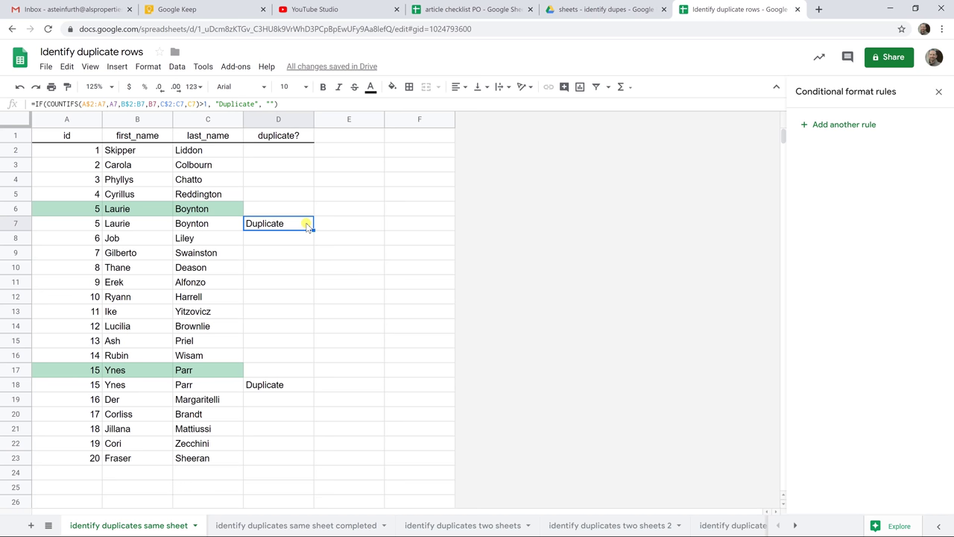
left_click(212, 205)
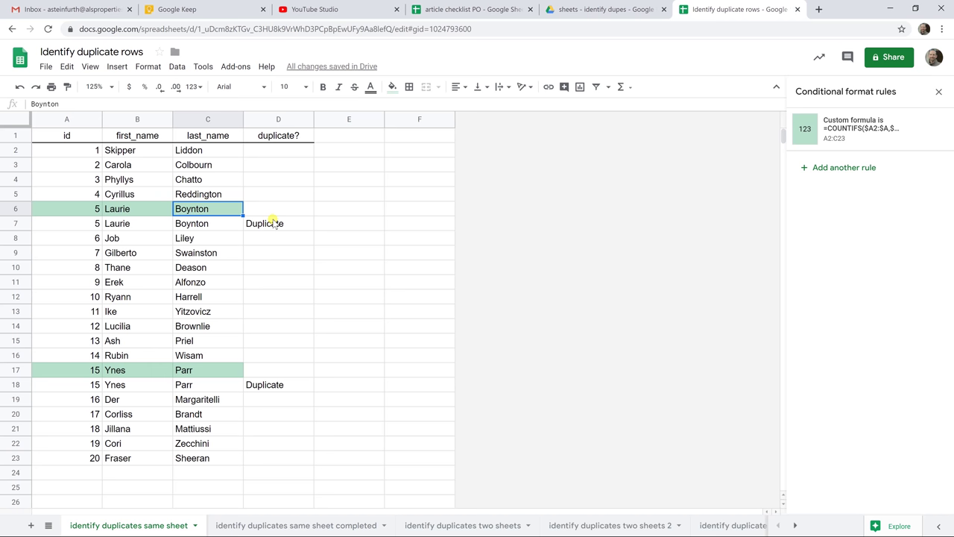
left_click(273, 222)
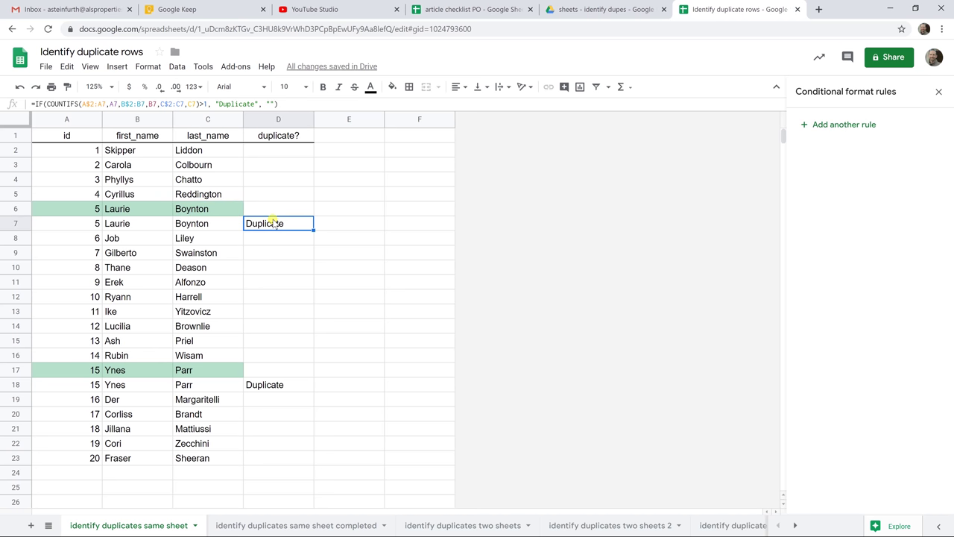